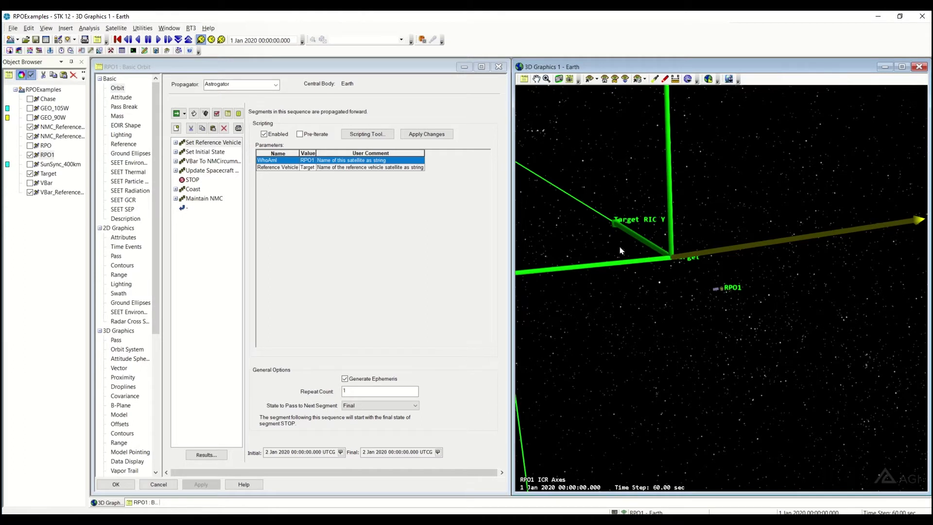
Step: Review the initial state (-150 m in-track), VBar and spacecraft-update segments, then move STOP below Coast
{"action": "left_click", "coordinate": [204, 152]}
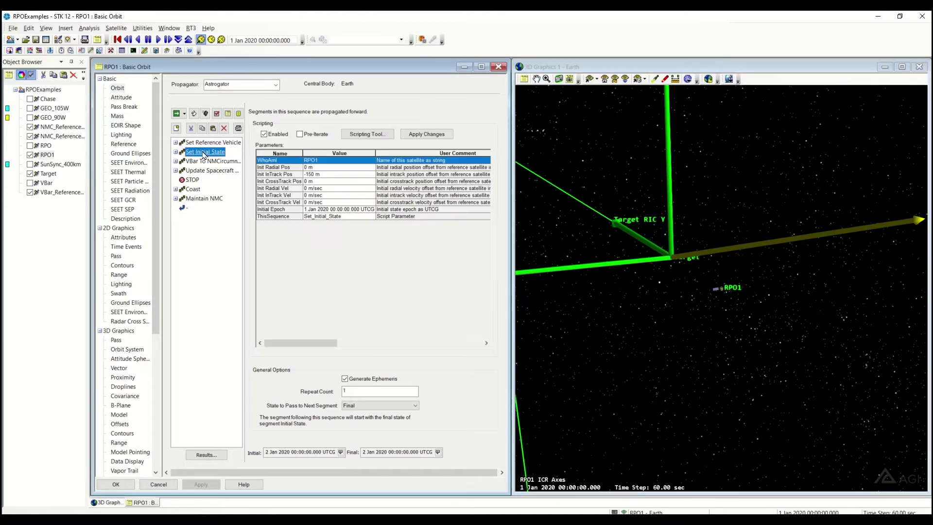
{"action": "left_click", "coordinate": [319, 175]}
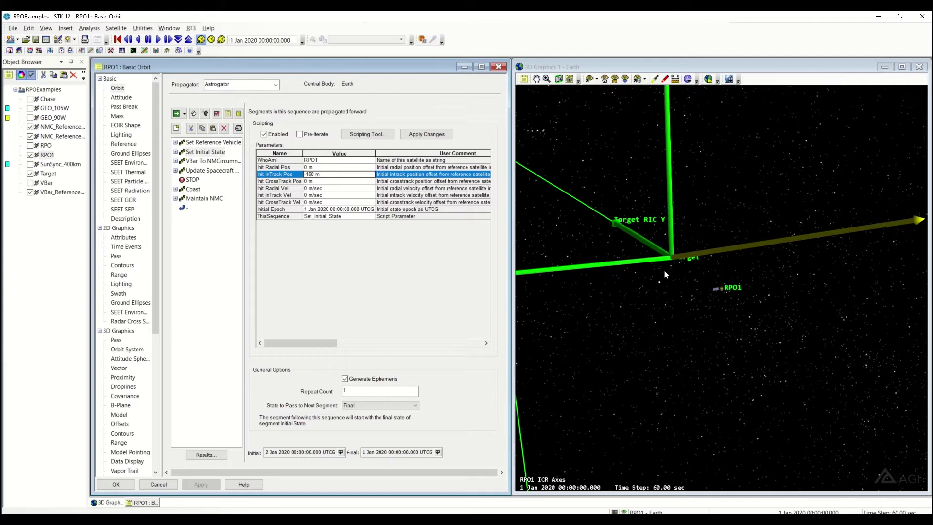
{"action": "left_click", "coordinate": [212, 161]}
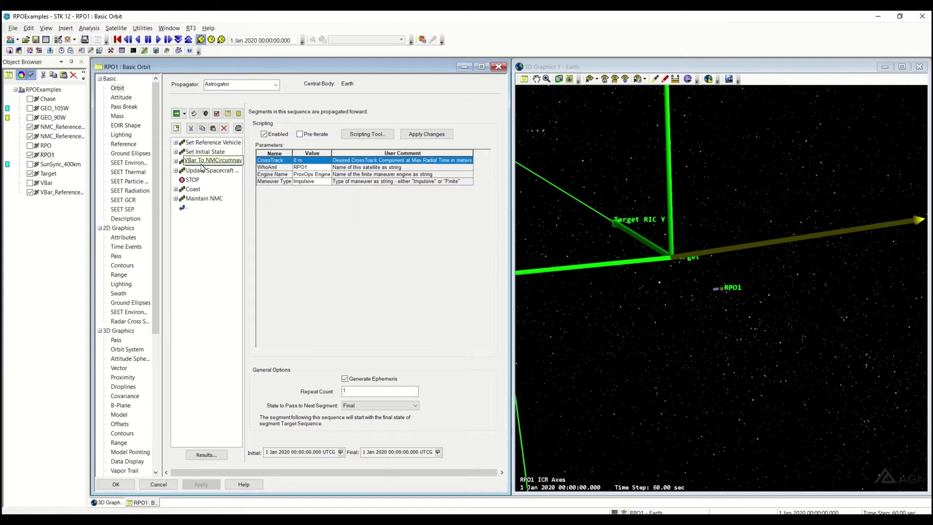
{"action": "left_click", "coordinate": [204, 170]}
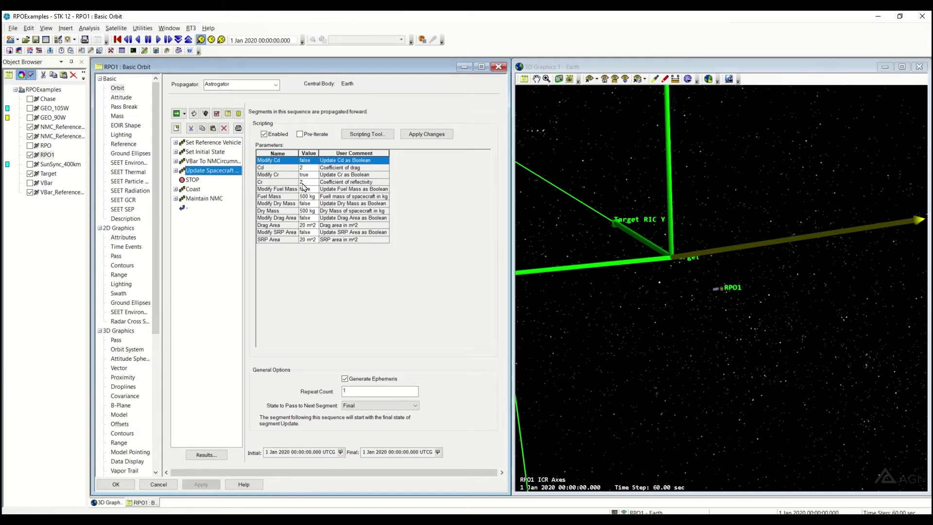
{"action": "left_click", "coordinate": [303, 184]}
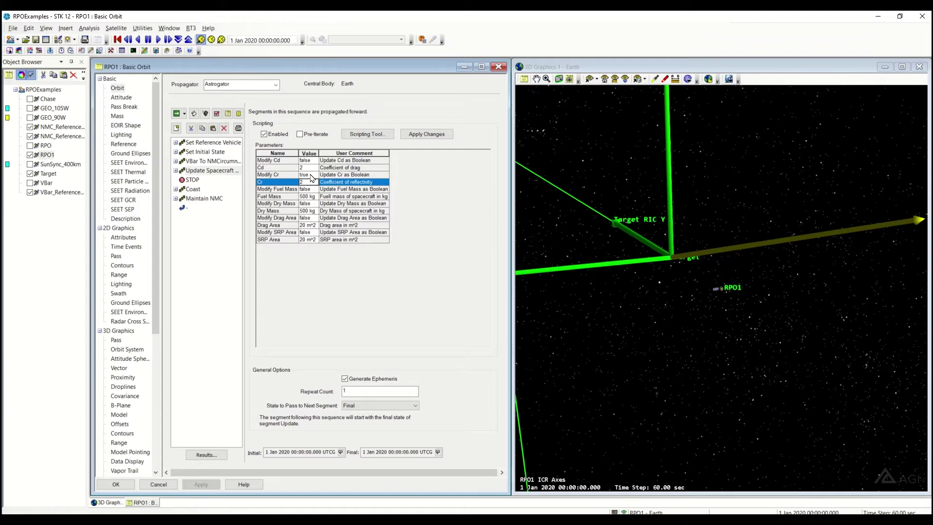
{"action": "left_click", "coordinate": [192, 180]}
{"action": "left_click_drag", "start_coordinate": [193, 180], "coordinate": [197, 197]}
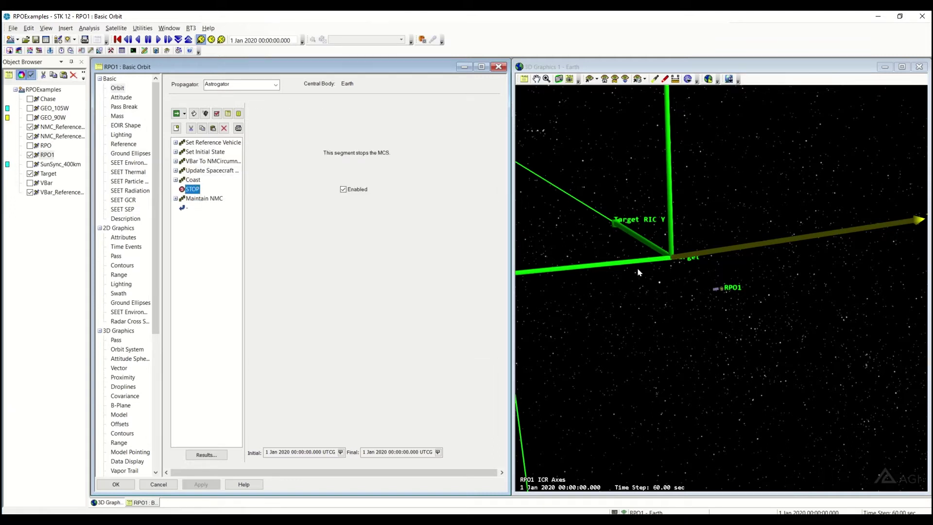
Step: Run RPO1's mission sequence and inspect its open drift path around Target in 3D
{"action": "left_click", "coordinate": [176, 113]}
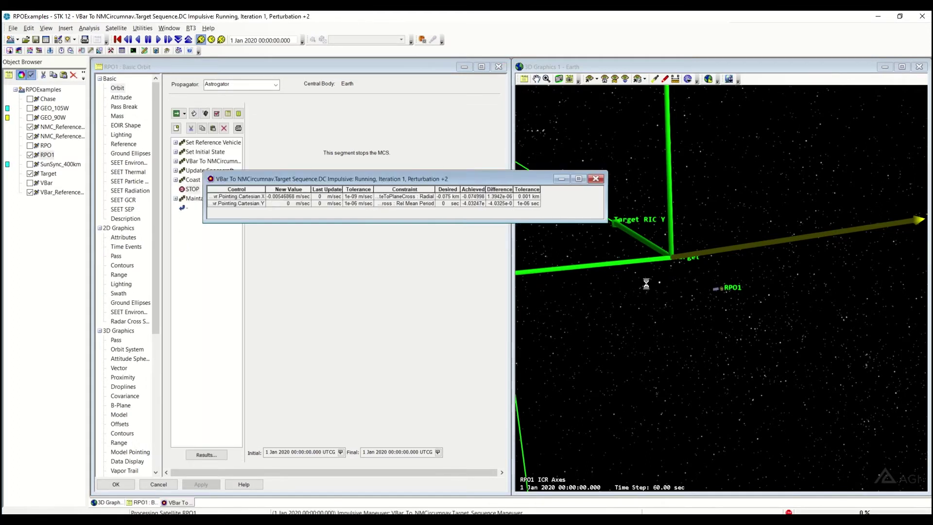
{"action": "left_click", "coordinate": [685, 305]}
{"action": "scroll", "coordinate": [694, 307], "scroll_direction": "up", "scroll_amount": 3}
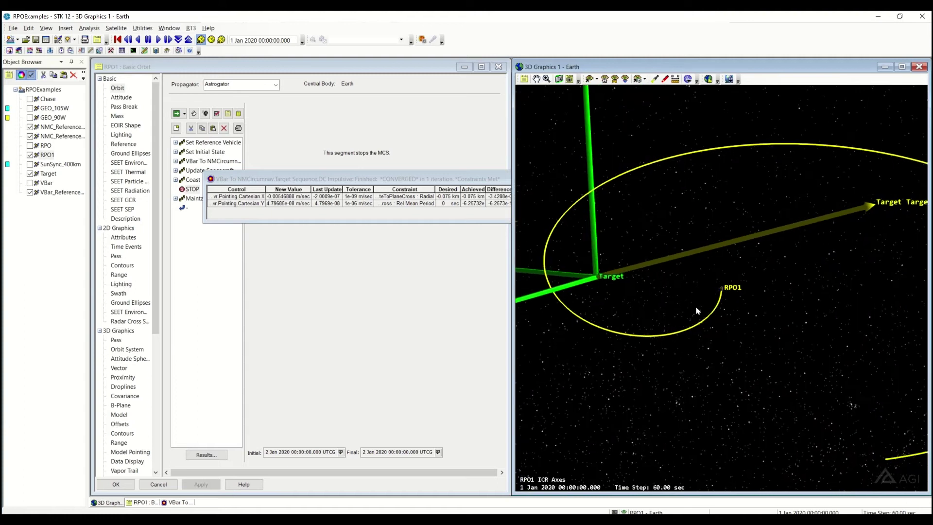
{"action": "scroll", "coordinate": [724, 297], "scroll_direction": "up", "scroll_amount": 2}
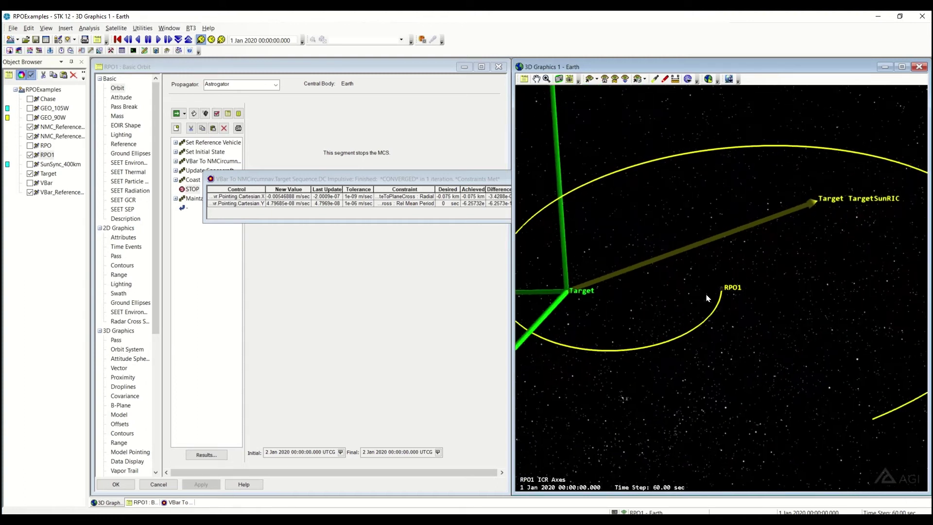
{"action": "scroll", "coordinate": [722, 293], "scroll_direction": "down", "scroll_amount": 1}
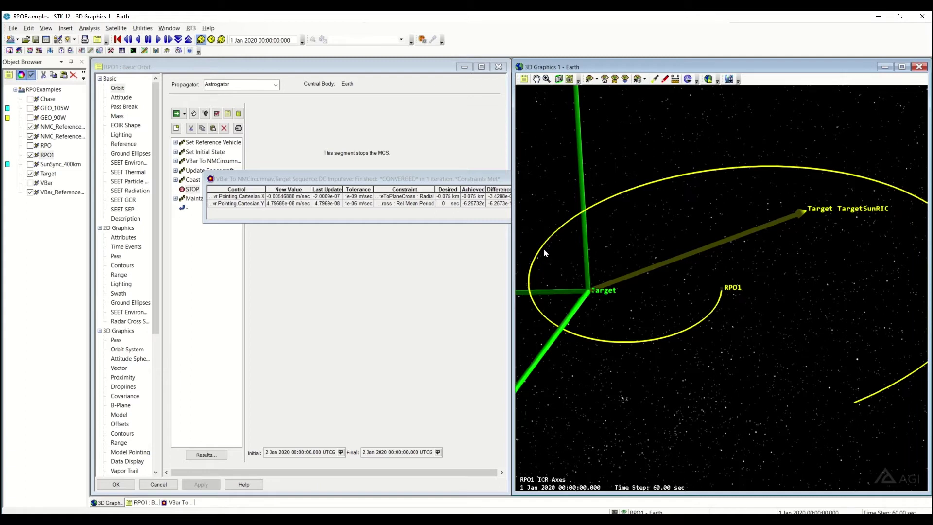
{"action": "left_click_drag", "start_coordinate": [545, 252], "coordinate": [700, 289]}
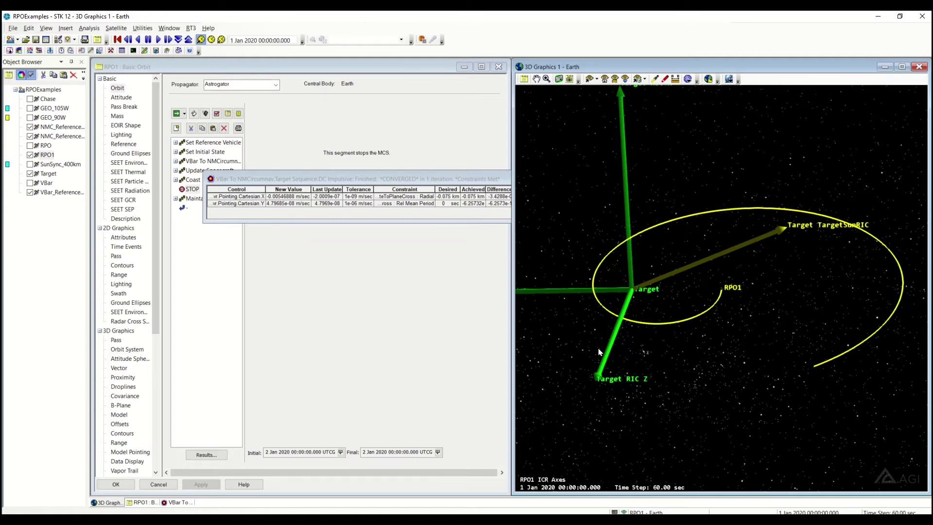
Step: Place the Maintain NMC segment ahead of STOP and Coast in RPO1's sequence
{"action": "left_click", "coordinate": [262, 275]}
{"action": "left_click_drag", "start_coordinate": [675, 302], "coordinate": [759, 290]}
{"action": "scroll", "coordinate": [700, 304], "scroll_direction": "up", "scroll_amount": 3}
{"action": "scroll", "coordinate": [710, 307], "scroll_direction": "down", "scroll_amount": 3}
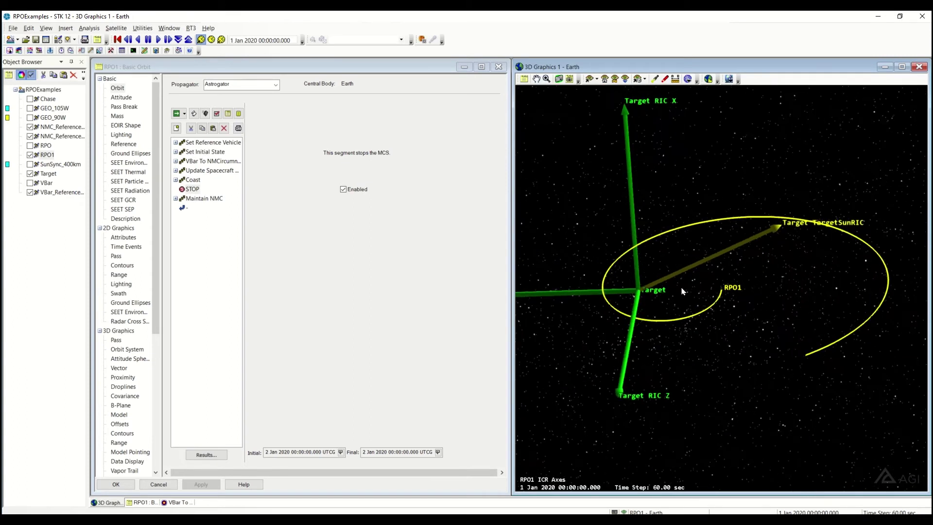
{"action": "mouse_move", "coordinate": [204, 198]}
{"action": "left_mouse_down"}
{"action": "mouse_move", "coordinate": [195, 189]}
{"action": "mouse_move", "coordinate": [194, 208]}
{"action": "left_mouse_up"}
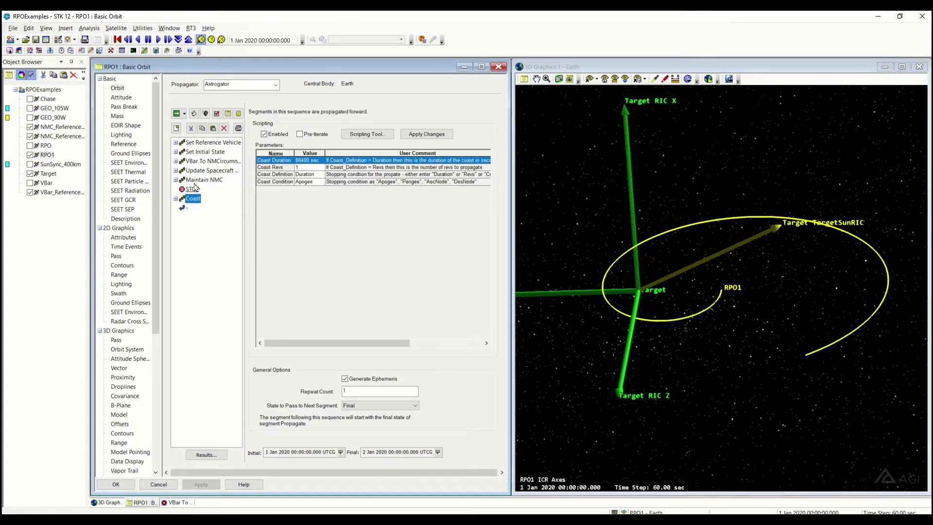
Step: Expand Maintain NMC and confirm 1440 min duration, 10 m max perch error and Impulsive maneuver type
{"action": "left_click", "coordinate": [202, 180]}
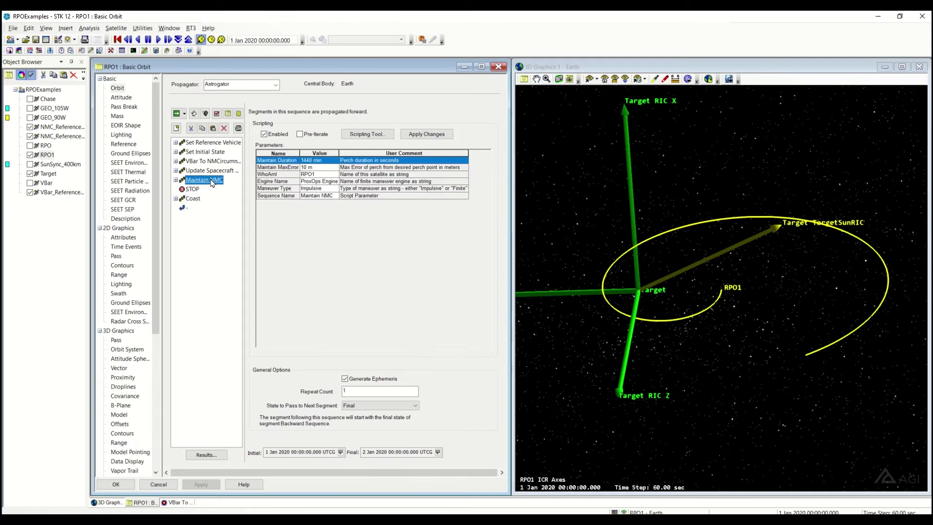
{"action": "left_click", "coordinate": [175, 180]}
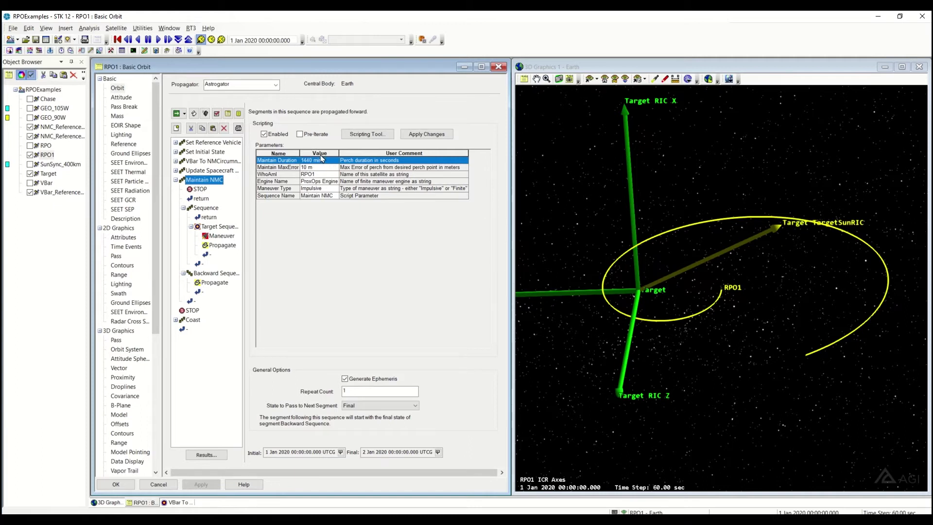
{"action": "left_click", "coordinate": [309, 168]}
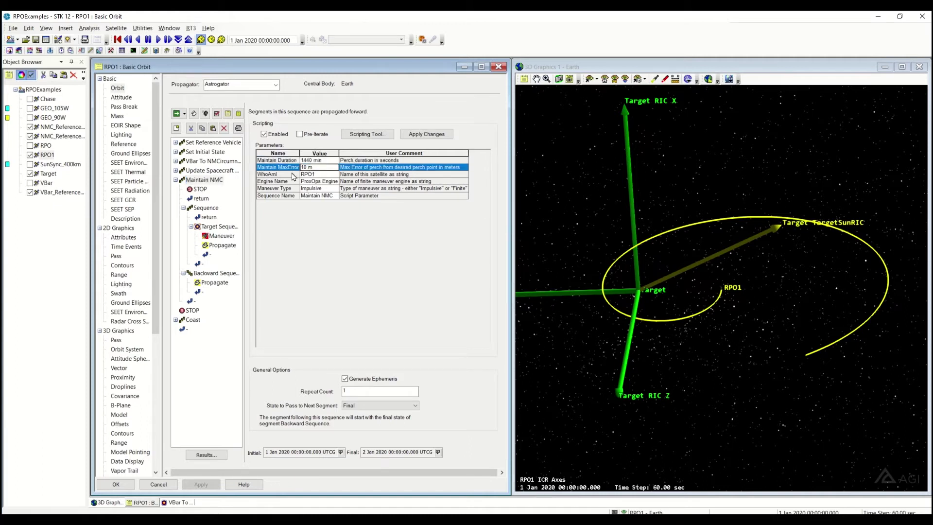
{"action": "left_click", "coordinate": [317, 174]}
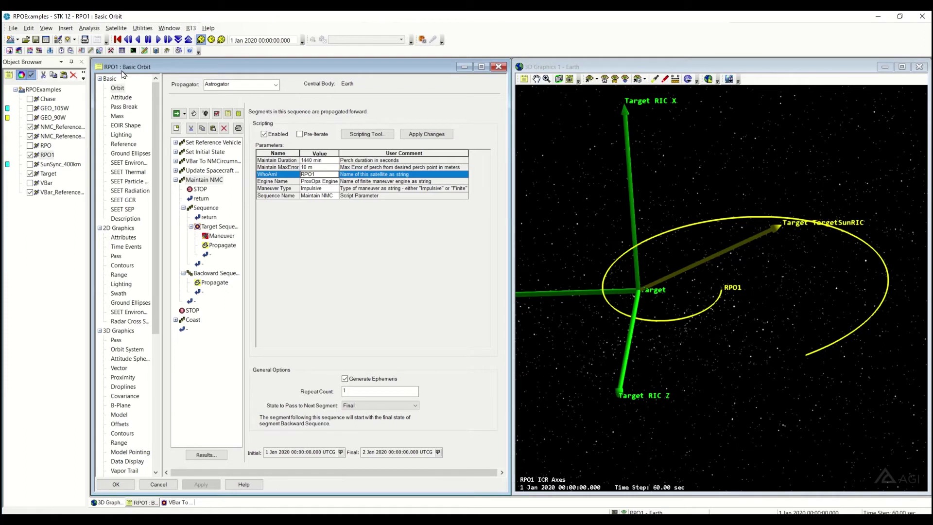
{"action": "left_click", "coordinate": [318, 182]}
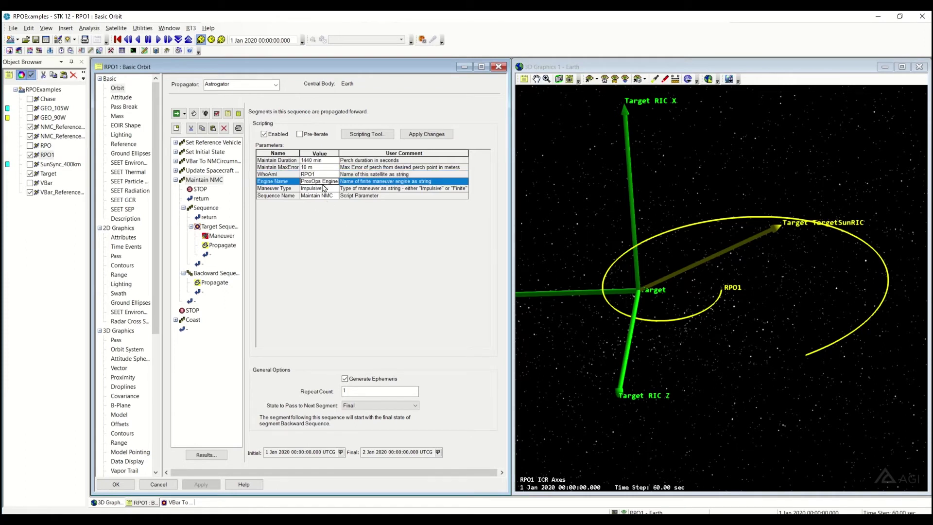
{"action": "left_click", "coordinate": [324, 188]}
{"action": "left_click", "coordinate": [324, 189]}
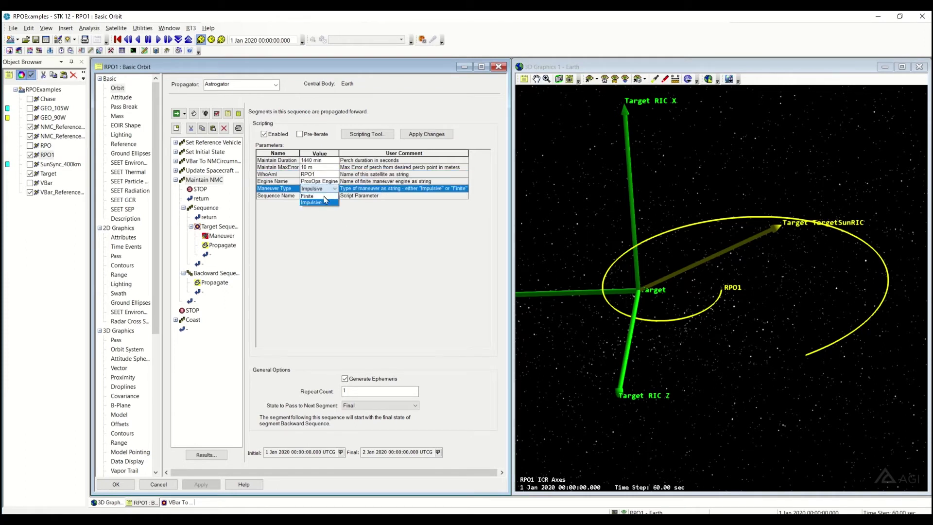
{"action": "left_click", "coordinate": [325, 200]}
{"action": "left_click", "coordinate": [322, 197]}
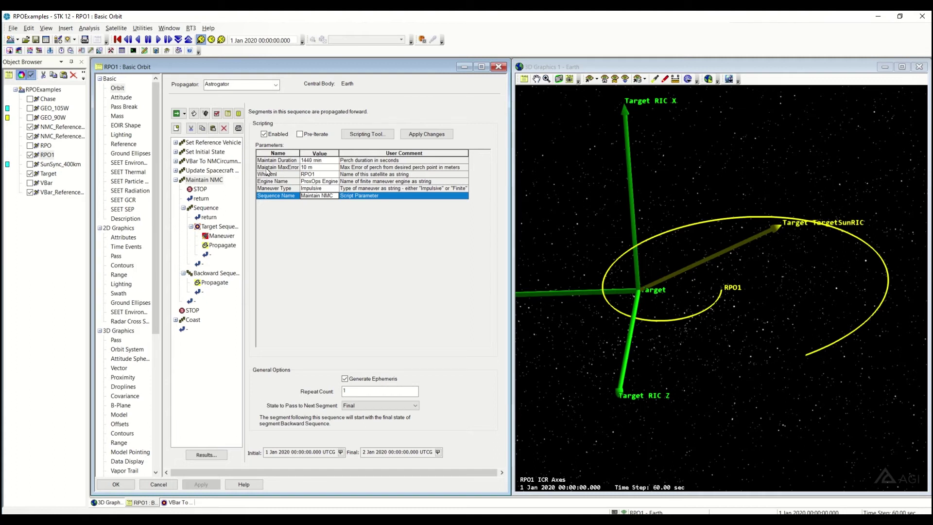
{"action": "left_click", "coordinate": [204, 179]}
Step: Collapse Maintain NMC and rerun the sequence so it converges within the 0.01 km perch error
{"action": "left_click", "coordinate": [176, 179]}
{"action": "left_click", "coordinate": [176, 113]}
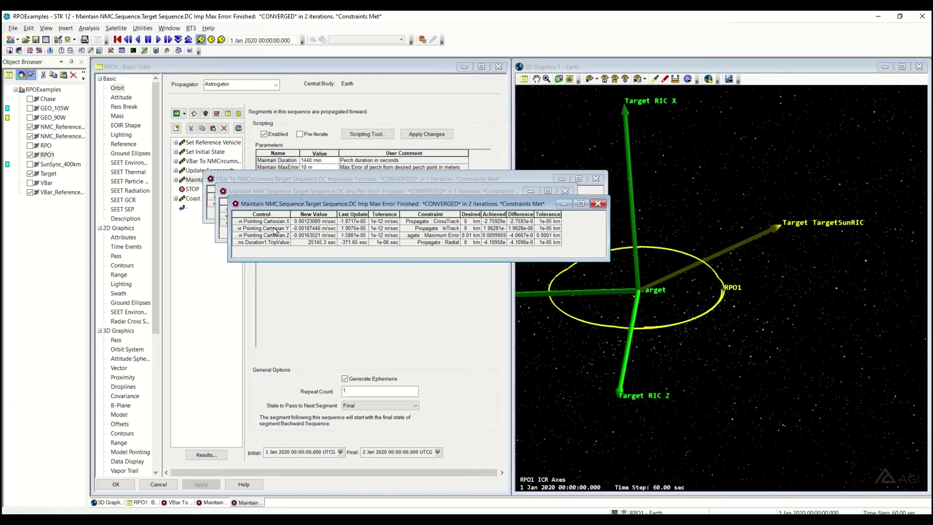
Step: Tilt the 3D view to show RPO1's closed elliptical loop around Target, then open RPO1's context menu
{"action": "left_click", "coordinate": [705, 338]}
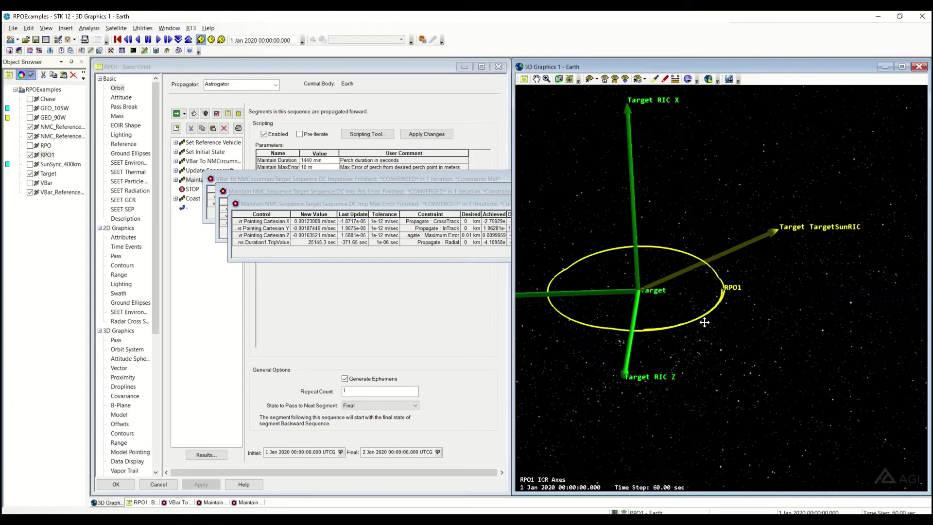
{"action": "scroll", "coordinate": [703, 311], "scroll_direction": "up", "scroll_amount": 5}
{"action": "left_click_drag", "start_coordinate": [696, 297], "coordinate": [755, 248]}
{"action": "left_click_drag", "start_coordinate": [698, 256], "coordinate": [603, 276]}
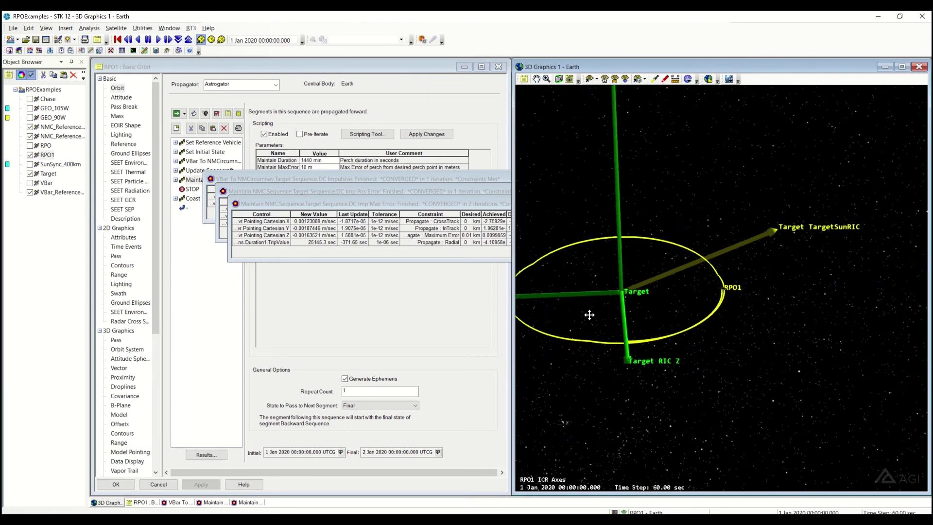
{"action": "left_click_drag", "start_coordinate": [589, 315], "coordinate": [651, 314]}
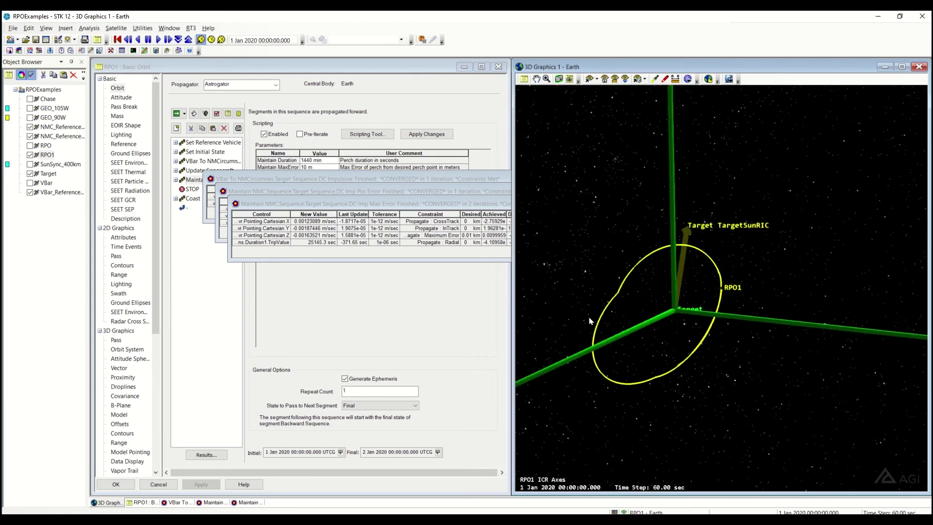
{"action": "right_click", "coordinate": [44, 154]}
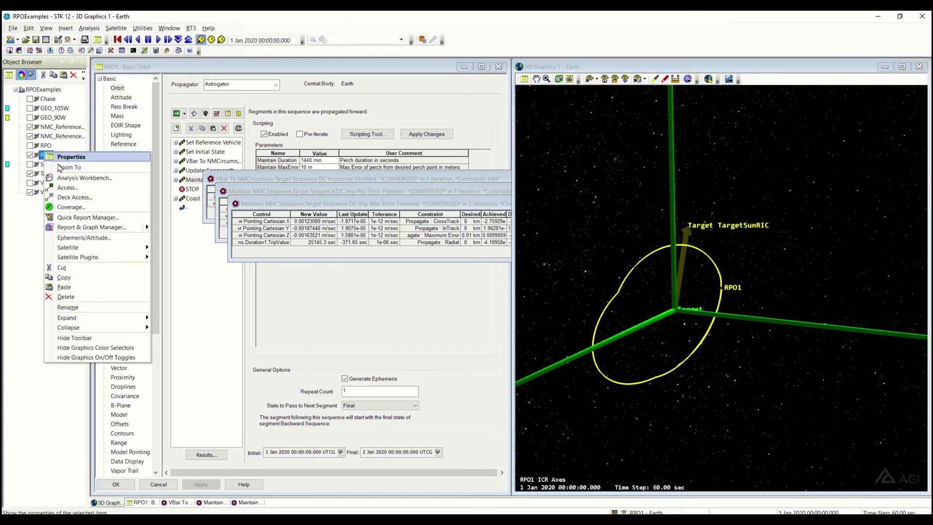
Step: Generate RPO1's Maneuver Summary report showing five maneuvers totaling 0.015194 m/s delta-V
{"action": "left_click", "coordinate": [69, 231]}
{"action": "scroll", "coordinate": [299, 241], "scroll_direction": "down", "scroll_amount": 10}
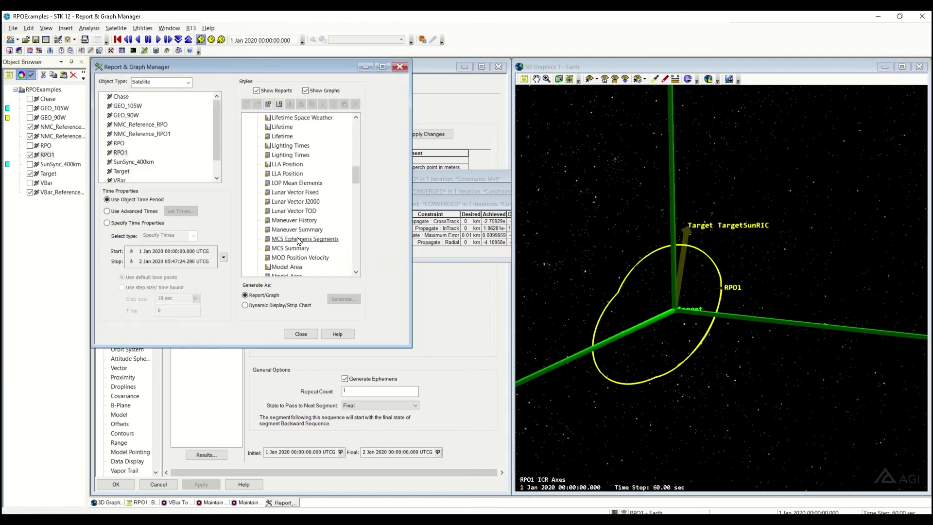
{"action": "scroll", "coordinate": [297, 229], "scroll_direction": "down", "scroll_amount": 1}
{"action": "double_click", "coordinate": [298, 204]}
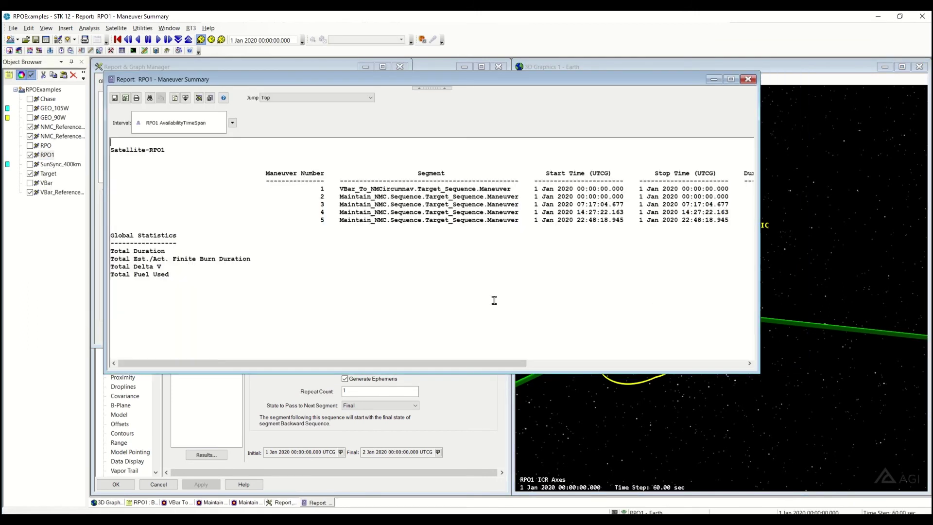
{"action": "left_click_drag", "start_coordinate": [495, 364], "coordinate": [736, 349]}
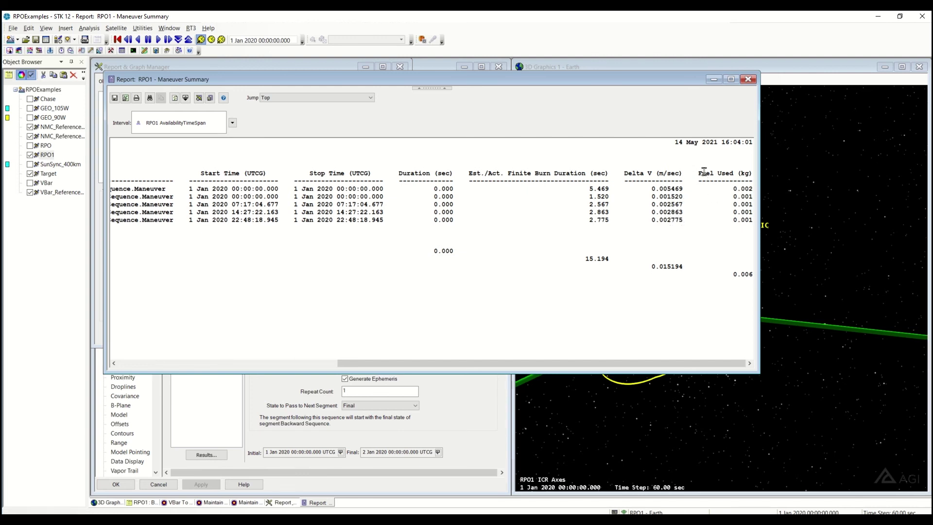
Step: Close the Maneuver Summary report and bring RPO1's Basic Orbit window back to the front
{"action": "left_click", "coordinate": [747, 80]}
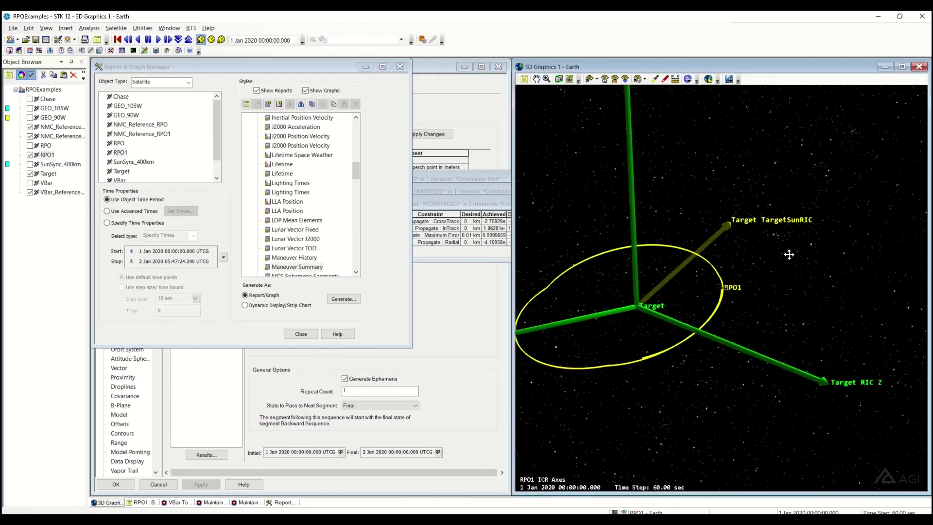
{"action": "left_click", "coordinate": [478, 296]}
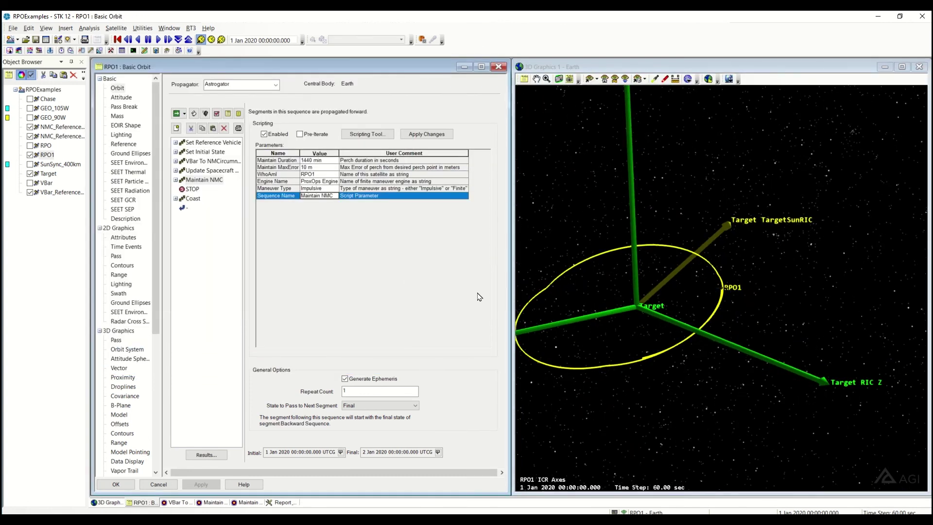